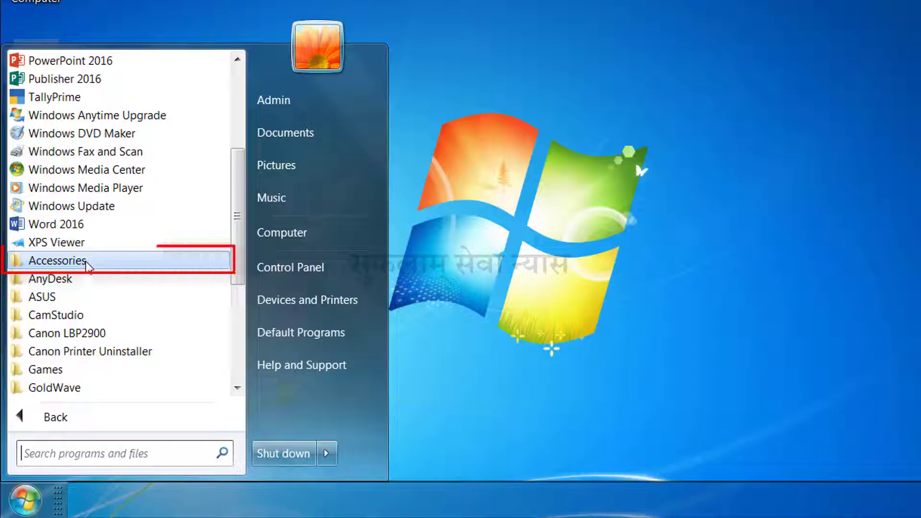
# Launch Notepad from the Accessories programs and close its empty window
pyautogui.click(87, 263)
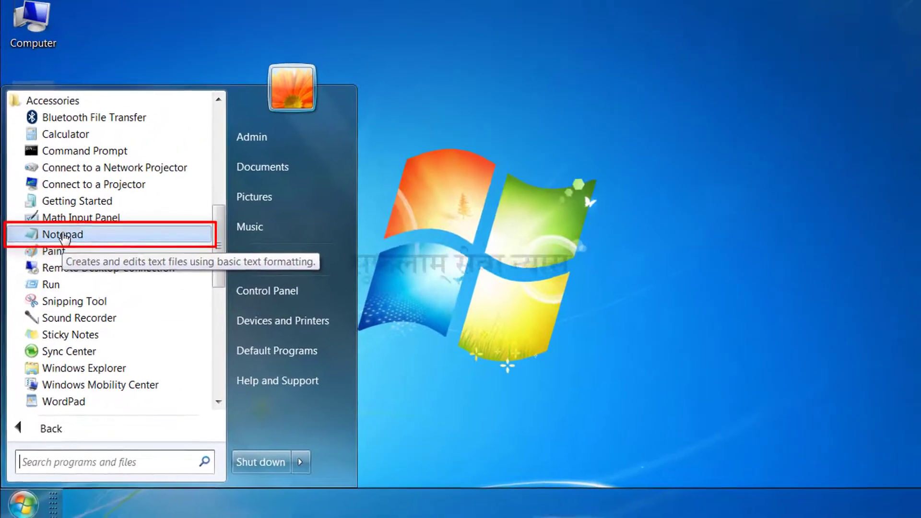
pyautogui.click(62, 235)
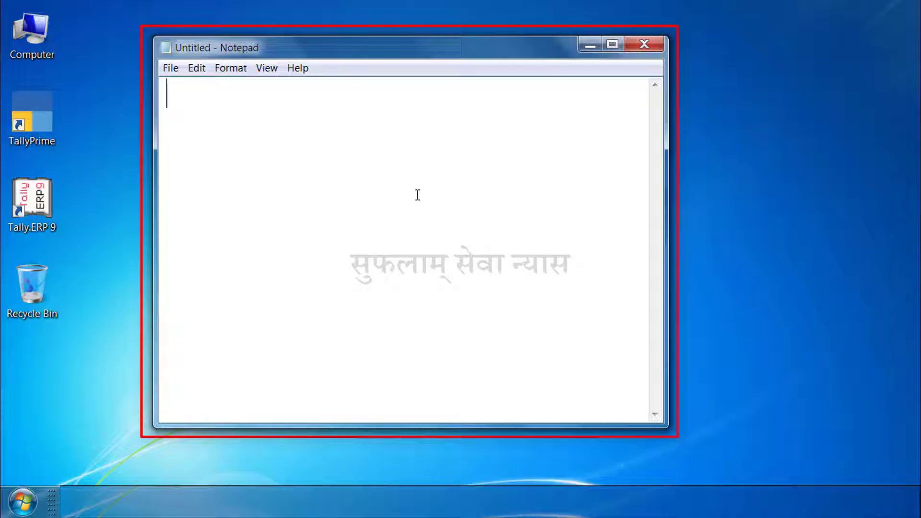
pyautogui.click(644, 46)
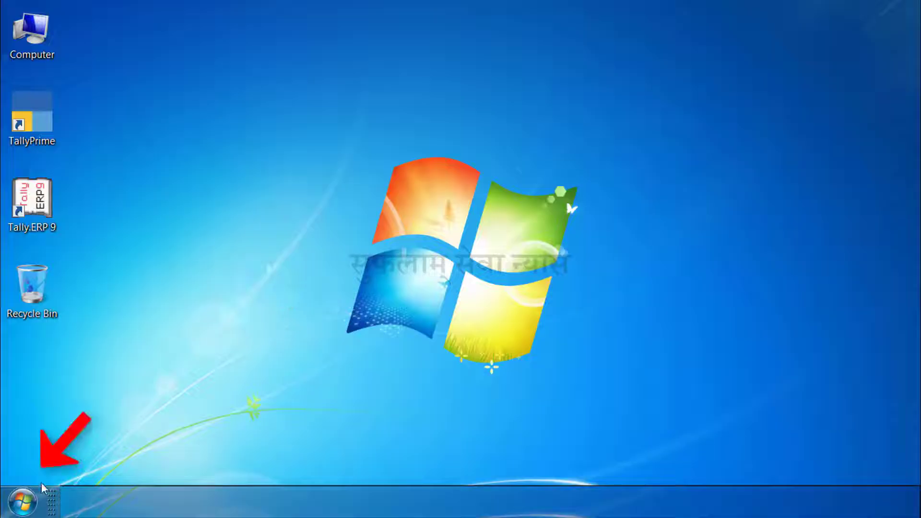
# Search the installed programs for "notepad", launch Notepad and maximize its window
pyautogui.click(26, 499)
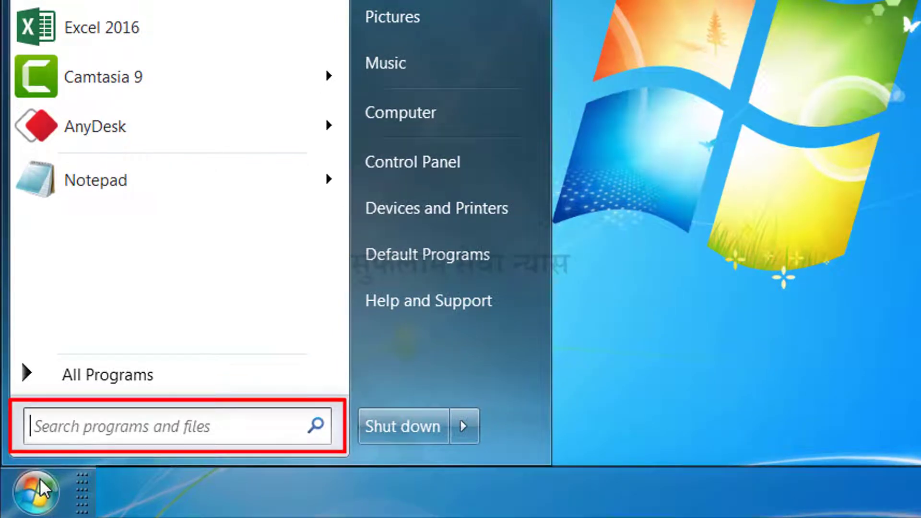
pyautogui.write('notepad')
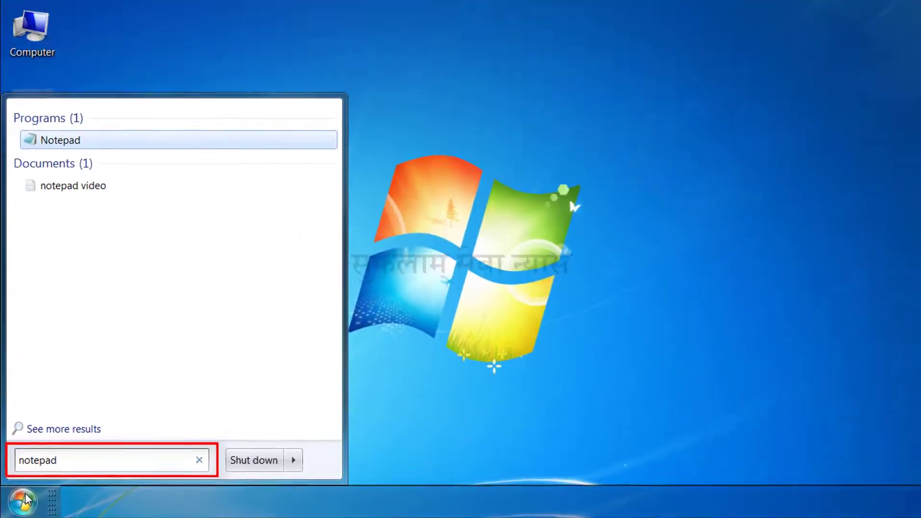
pyautogui.press('Return')
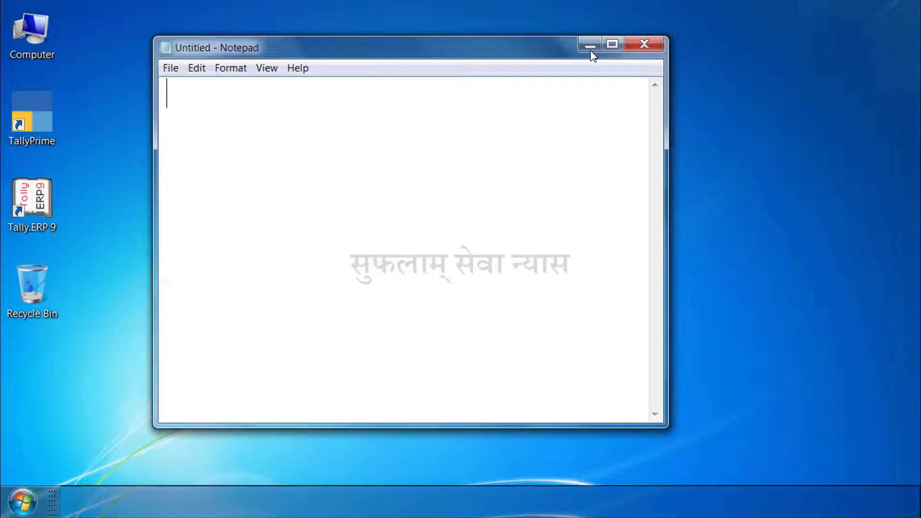
pyautogui.click(611, 45)
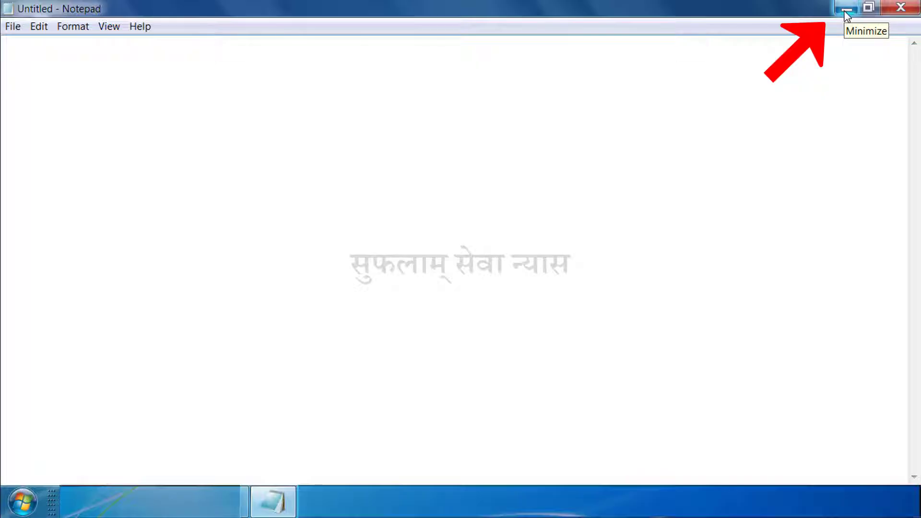
# Minimize and reopen the Notepad window, and switch it between its restored size and full screen
pyautogui.click(846, 8)
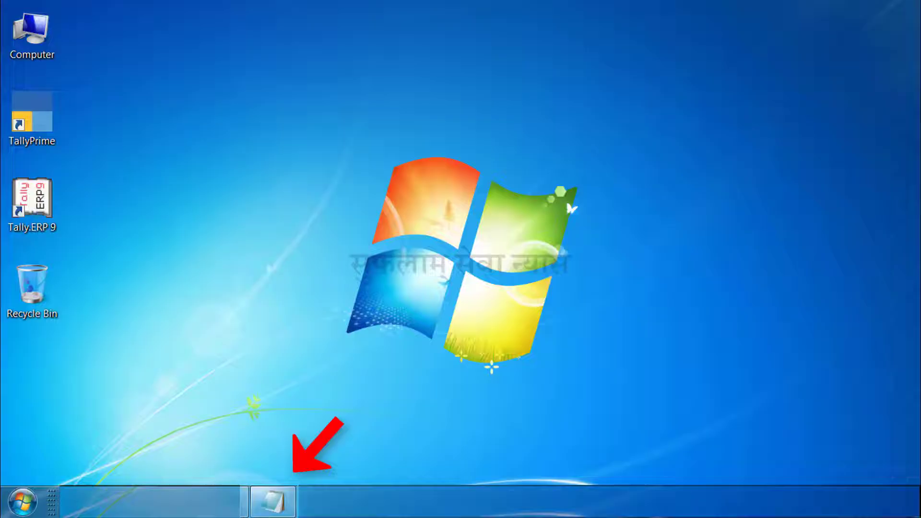
pyautogui.click(281, 506)
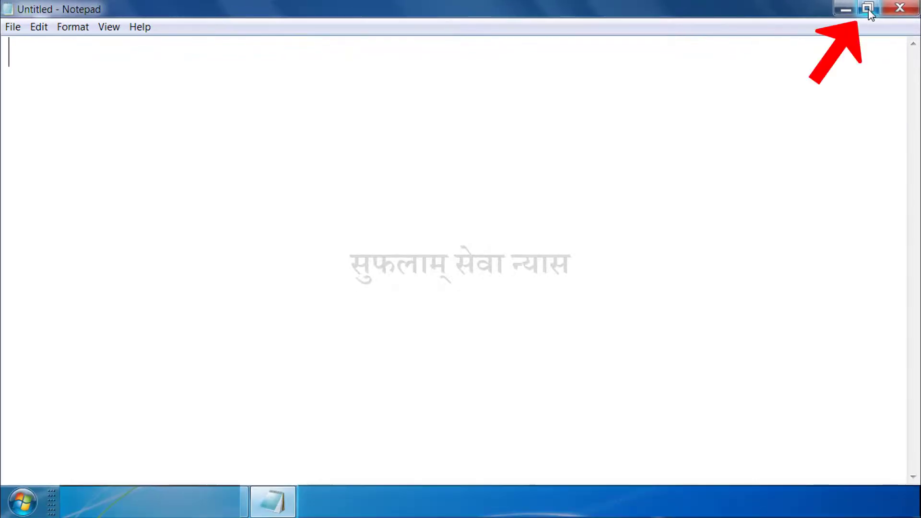
pyautogui.click(867, 9)
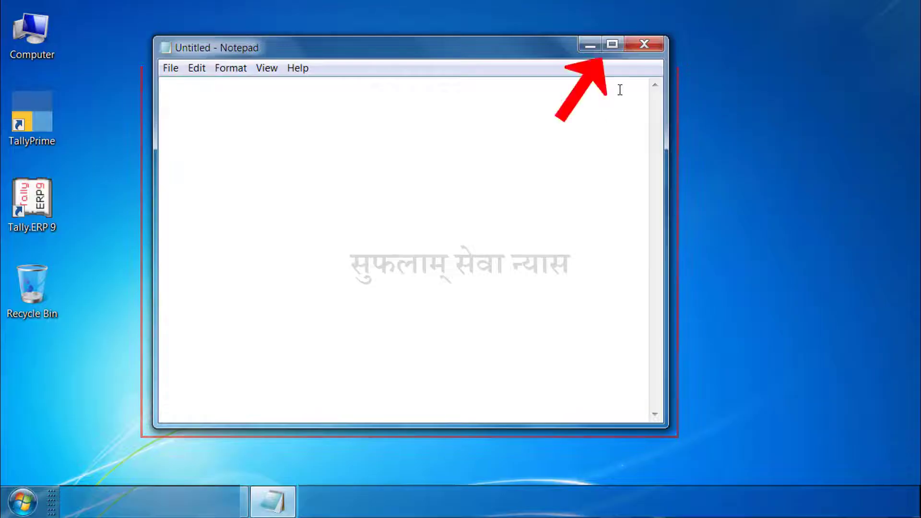
pyautogui.click(613, 44)
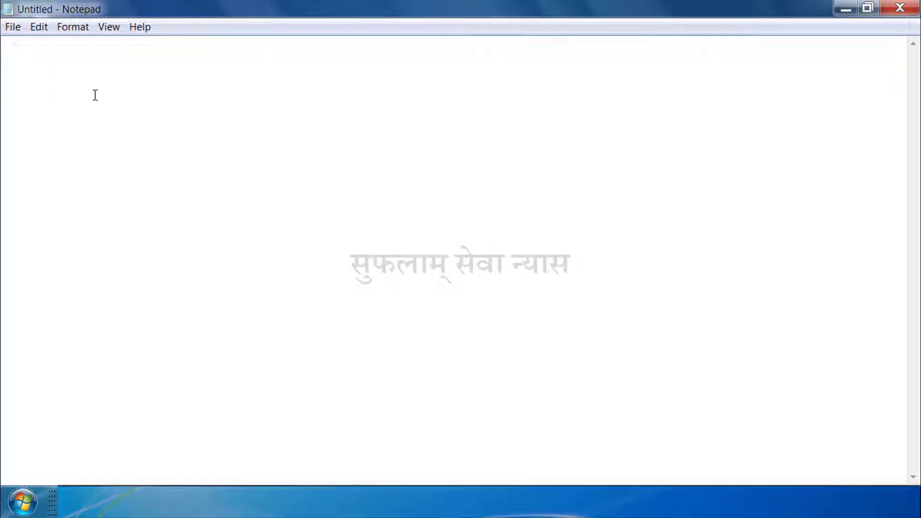
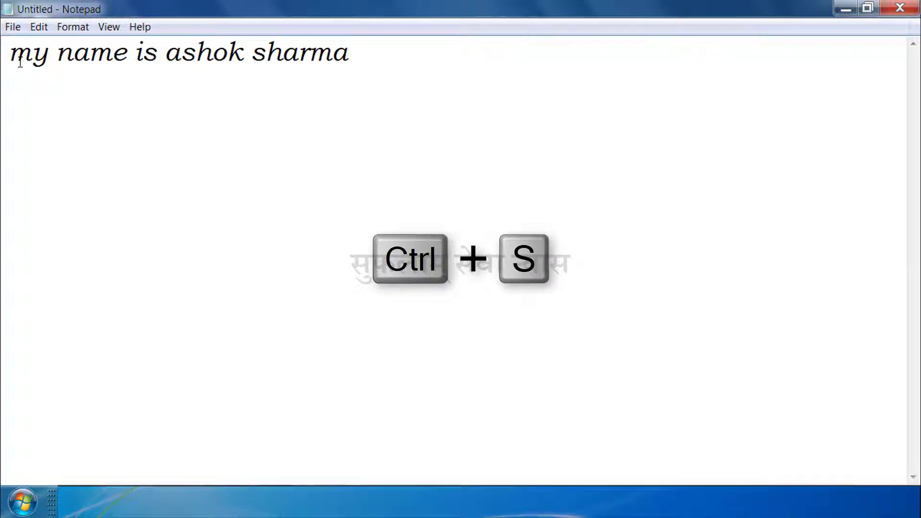
# Save the document to the Desktop as a text document with the file name Name
pyautogui.hotkey('ctrl', 's')
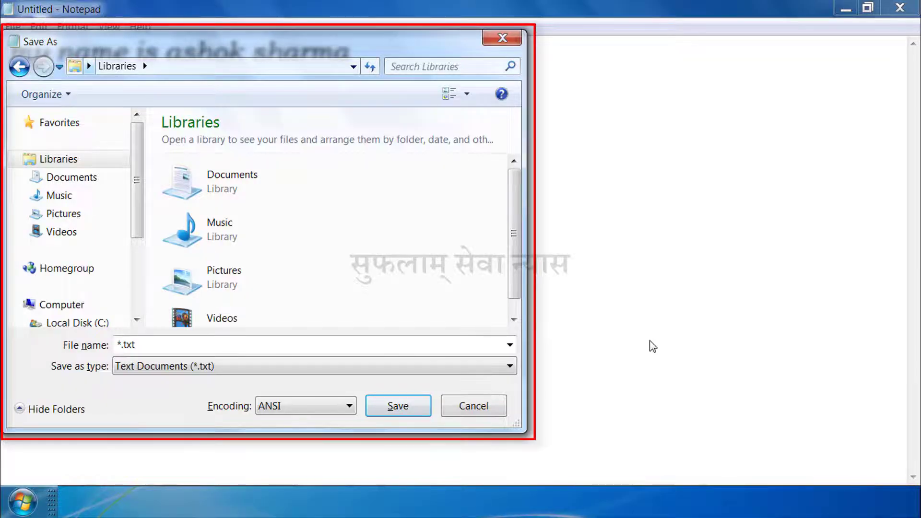
pyautogui.click(487, 404)
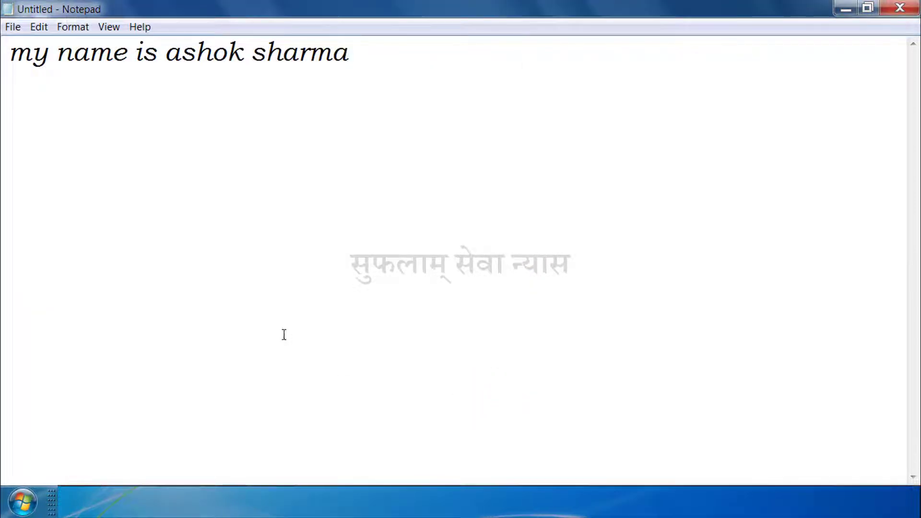
pyautogui.click(13, 28)
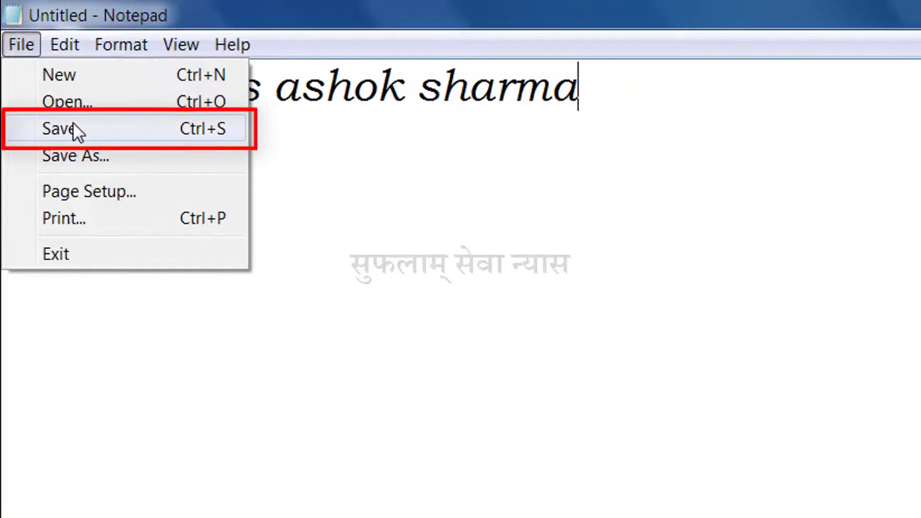
pyautogui.click(46, 78)
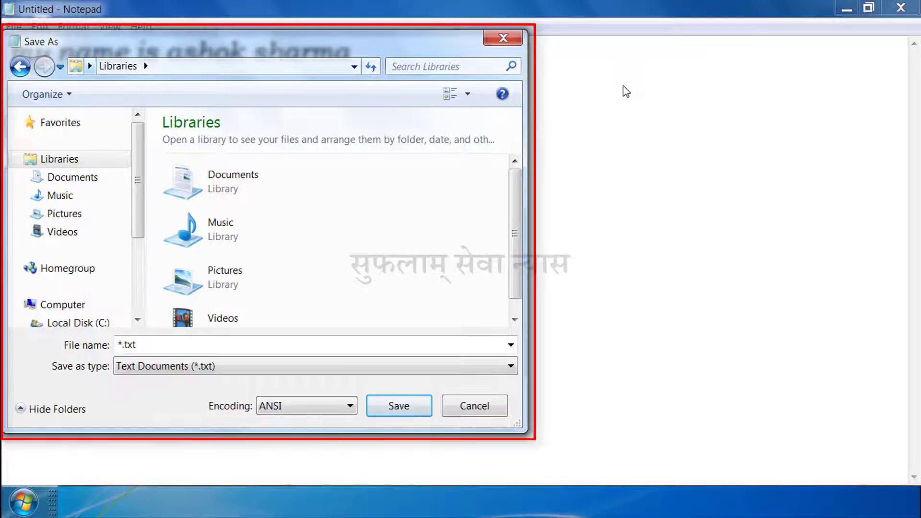
pyautogui.moveTo(138, 182); pyautogui.dragTo(158, 290)
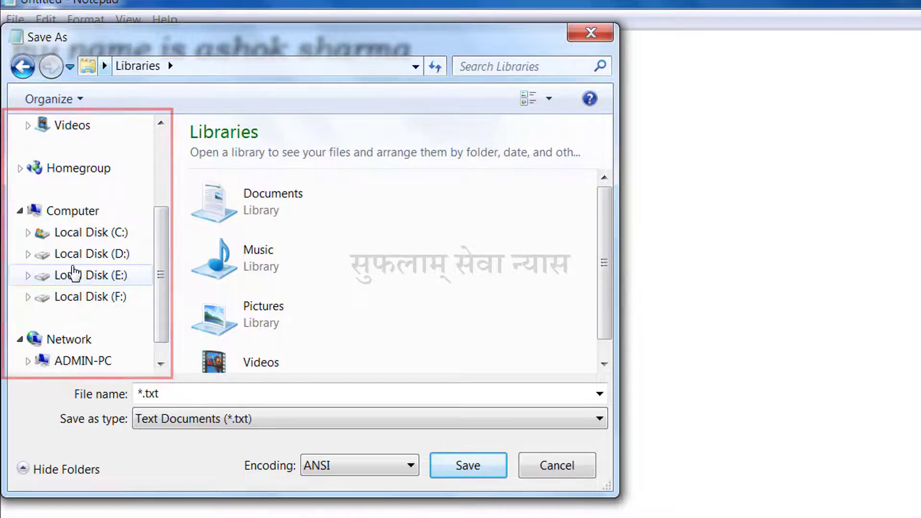
pyautogui.click(105, 66)
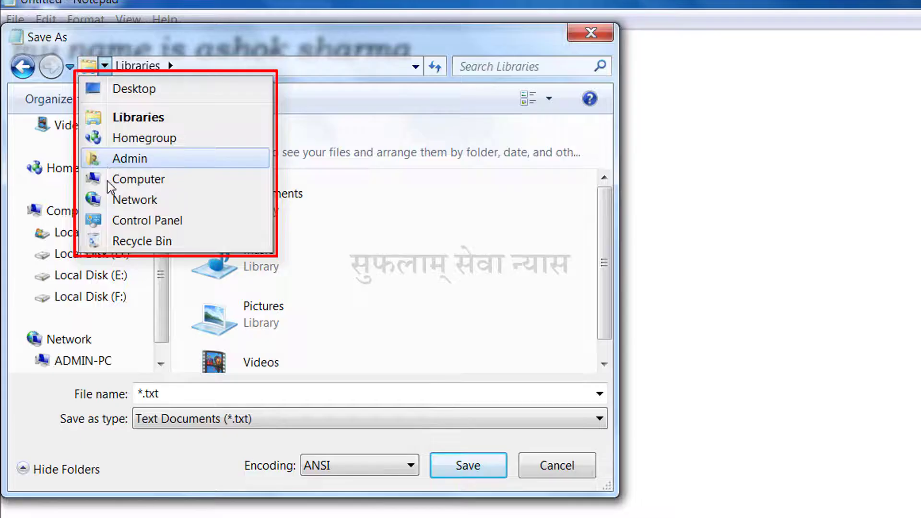
pyautogui.click(131, 91)
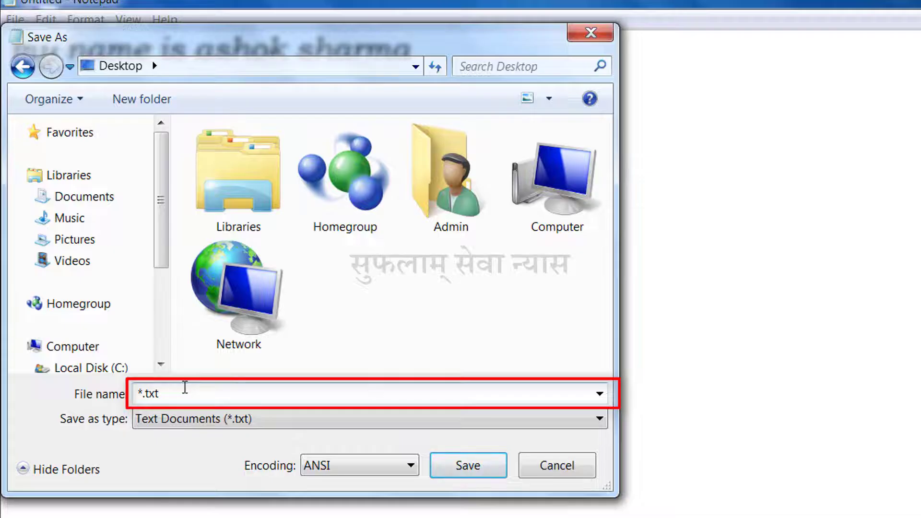
pyautogui.write('Name')
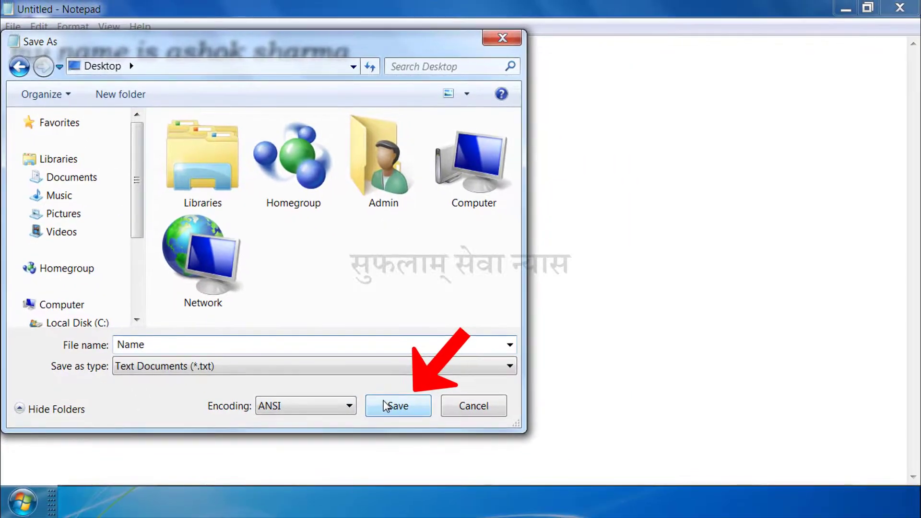
pyautogui.click(454, 466)
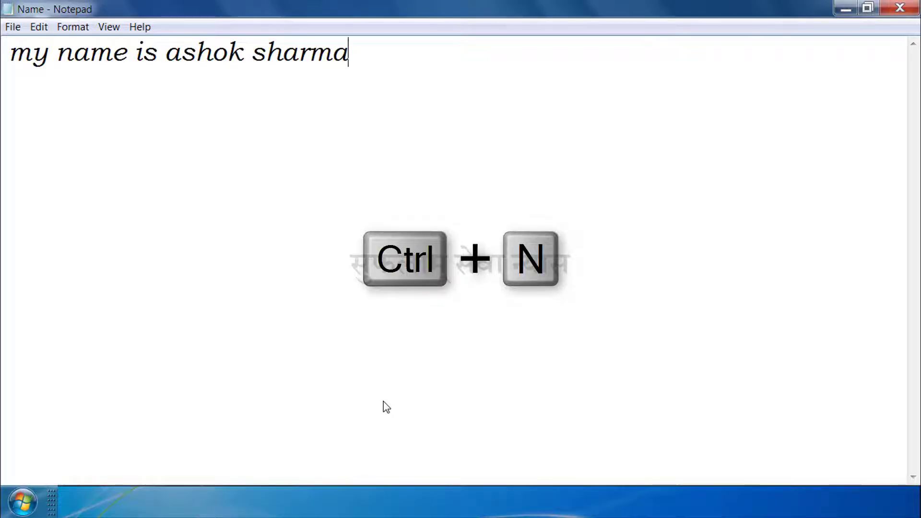
# Start a new document and paste the copied sample paragraphs beginning "Video provides a powerful way" into it
pyautogui.click(12, 27)
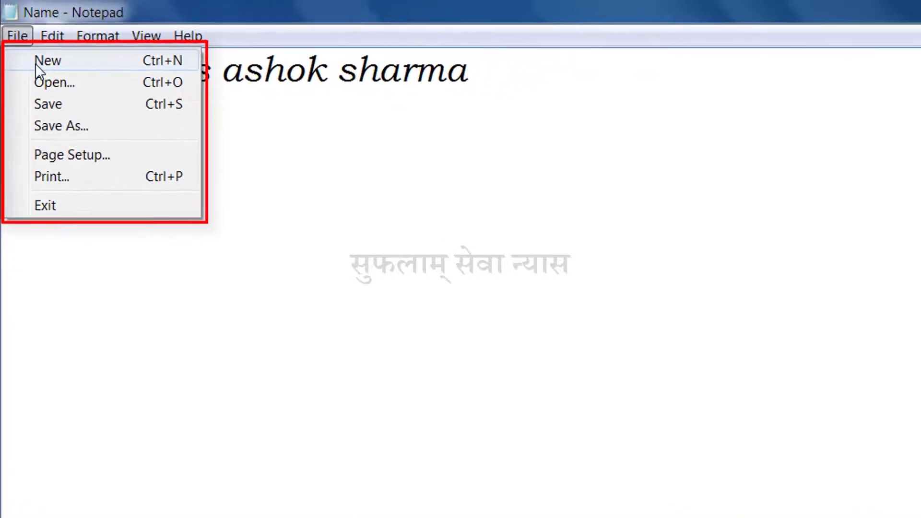
pyautogui.click(38, 61)
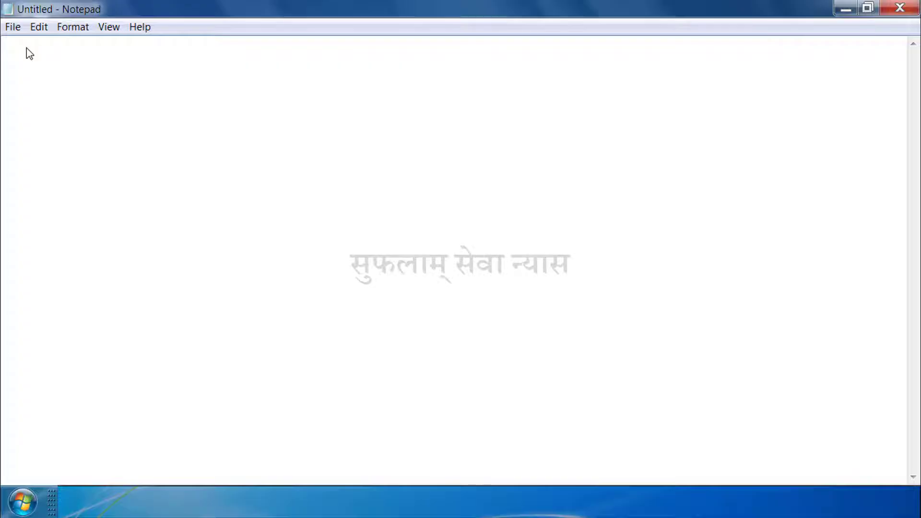
pyautogui.write('Video provides a powerful way to help you prove your point. When you click Online Video, you can paste in the embed code for the video you want to add. You can also type a keyword to search online for the video that best fits your document. To make your document look professionally produced, Word provides header, footer, cover page, and text box designs that complement each other. For example, you can add a matching cover page, header, and sidebar. Click Insert and then choose the elements you want from the different galleries.')
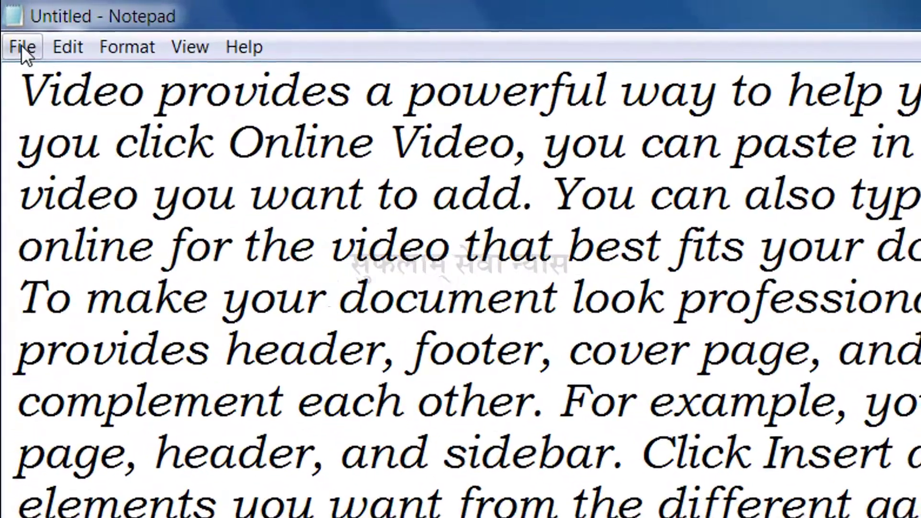
# Open the text file Name from the Desktop, discarding the unsaved changes to the untitled document
pyautogui.click(21, 44)
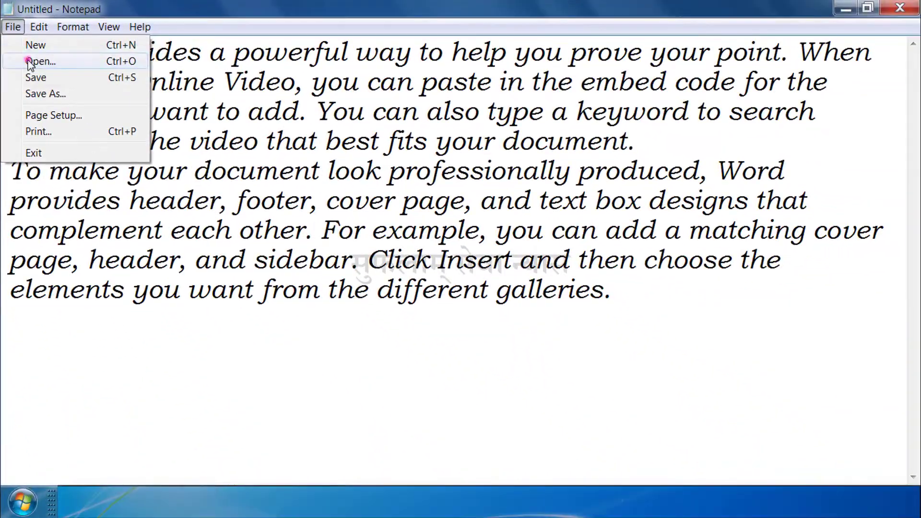
pyautogui.click(48, 106)
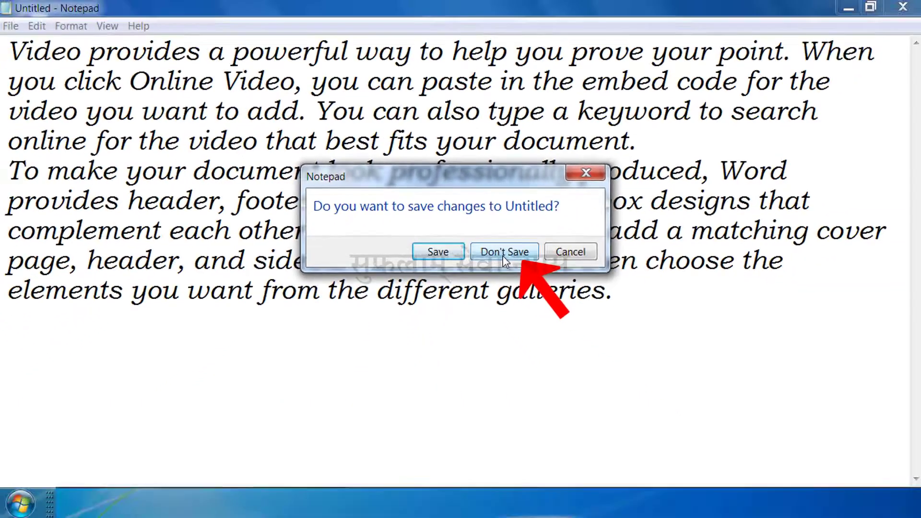
pyautogui.click(552, 283)
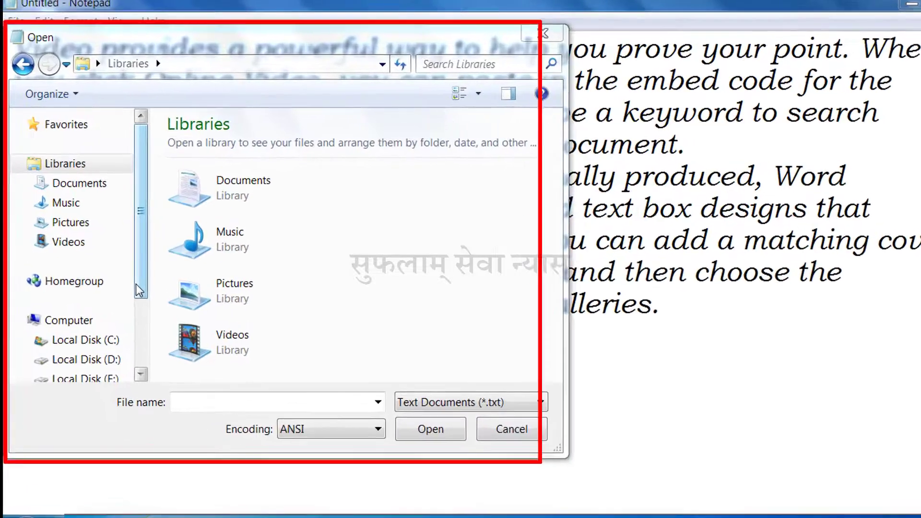
pyautogui.moveTo(125, 224); pyautogui.dragTo(121, 255)
pyautogui.moveTo(147, 291); pyautogui.dragTo(148, 266)
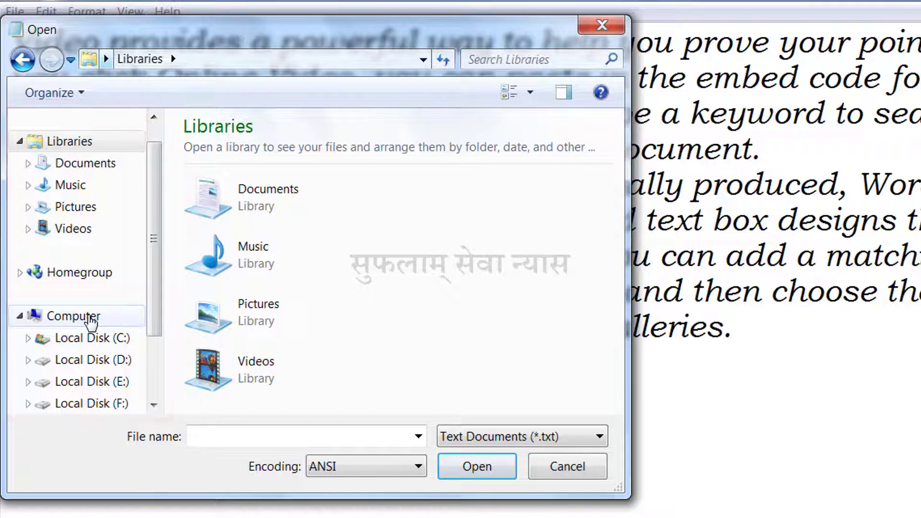
pyautogui.click(106, 59)
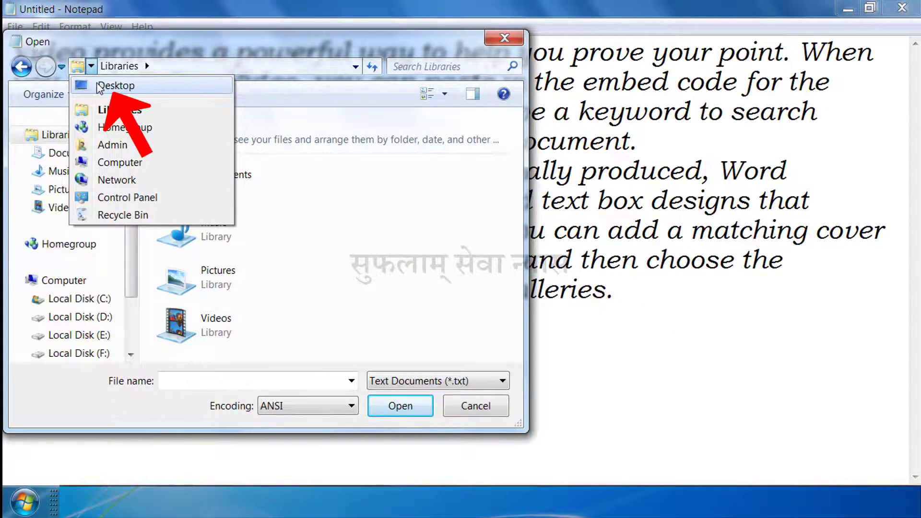
pyautogui.click(155, 111)
pyautogui.click(266, 243)
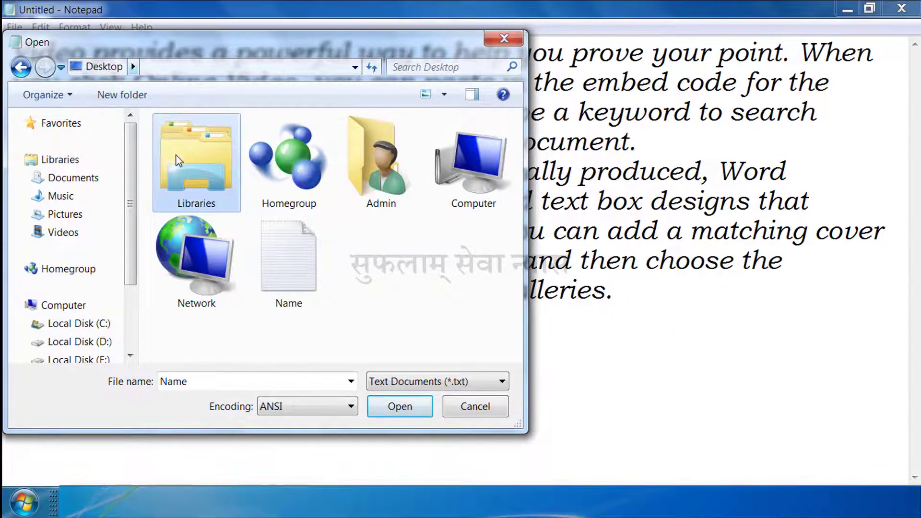
pyautogui.click(275, 253)
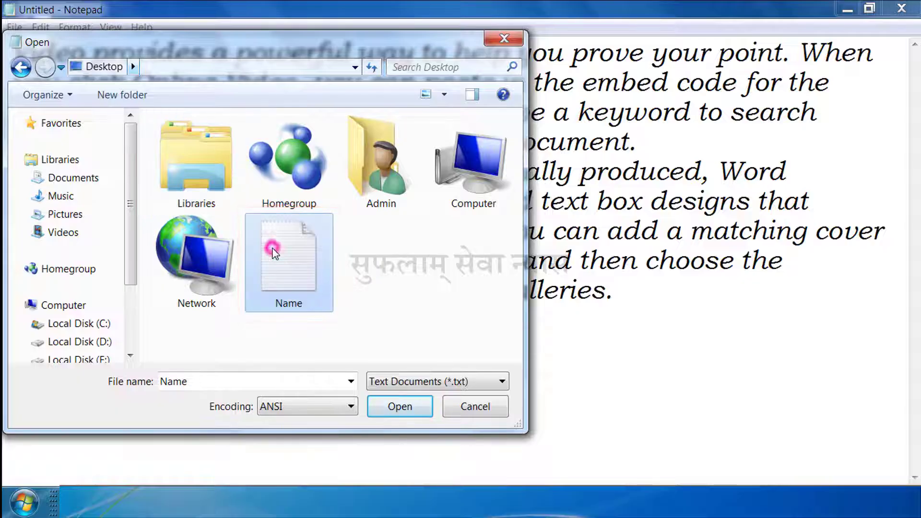
pyautogui.click(411, 409)
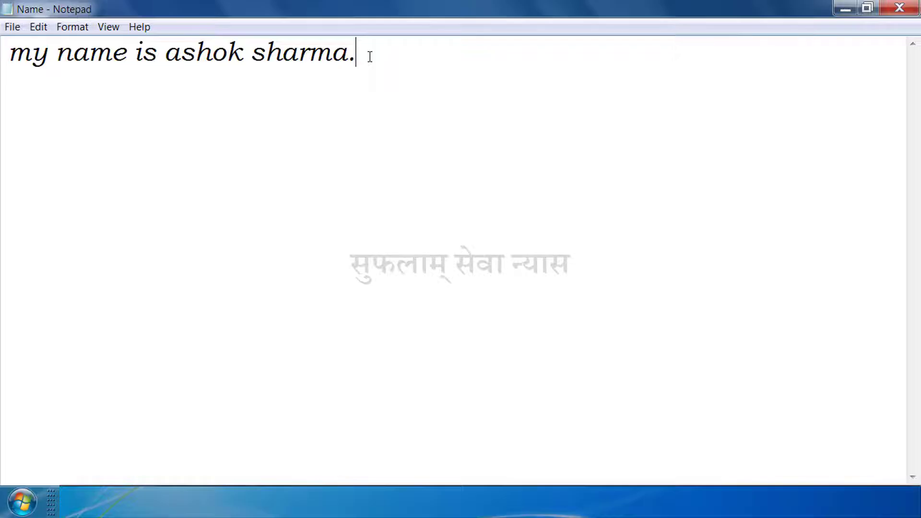
# Add a second line reading "I study in class eighth and like playing cricket." and save the document
pyautogui.press('Return')
pyautogui.write('I stu')
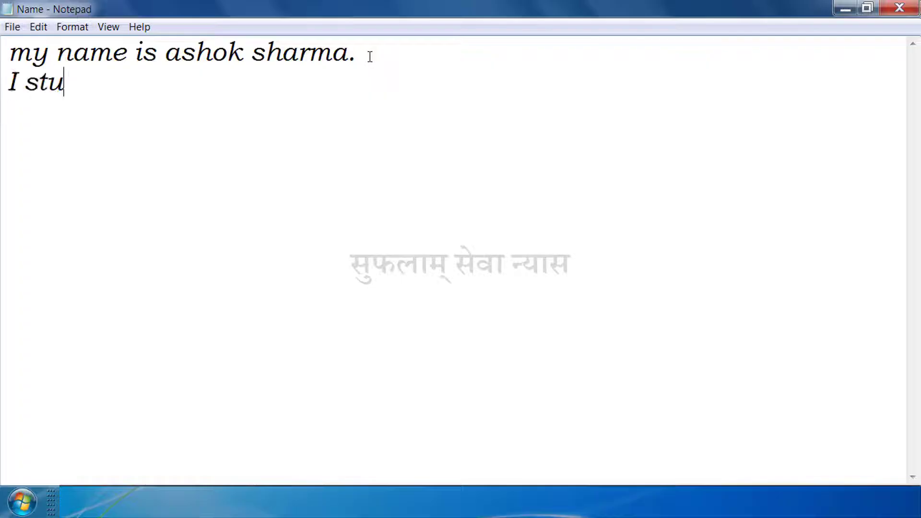
pyautogui.write('dy in class eight')
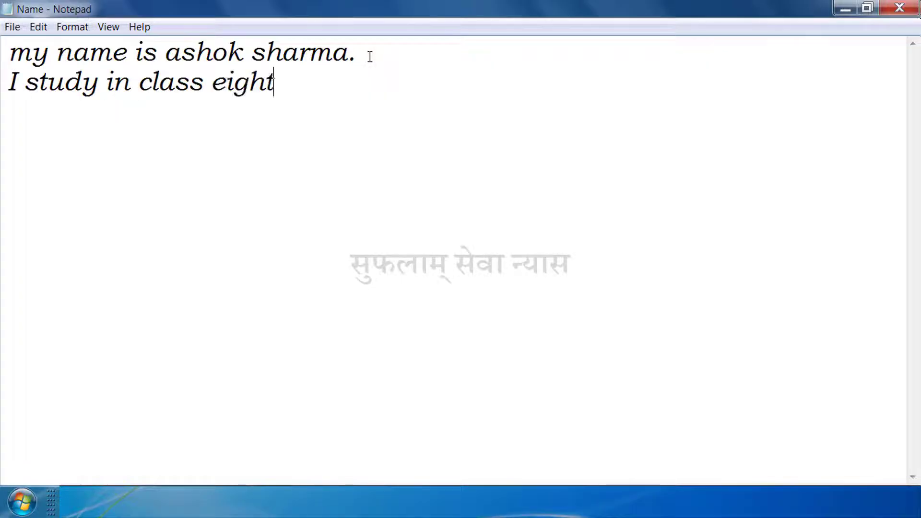
pyautogui.write('h and lik')
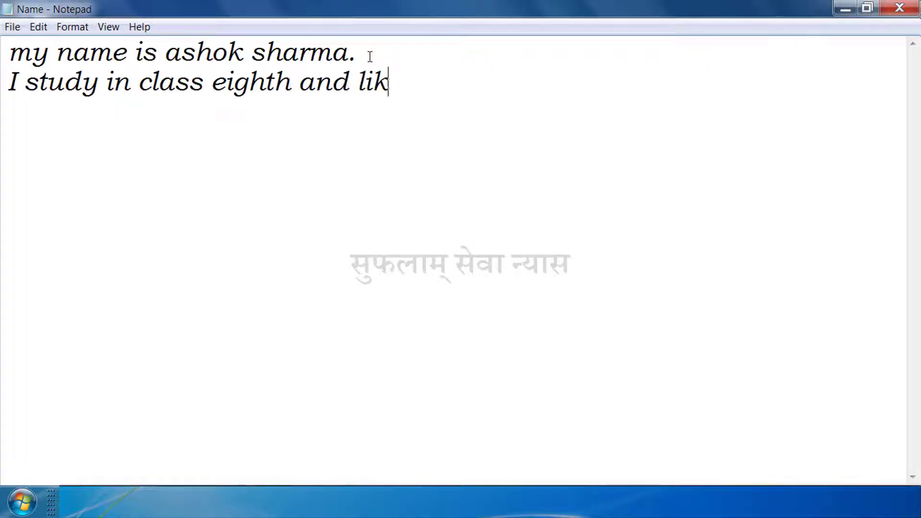
pyautogui.write('e playing cricket.')
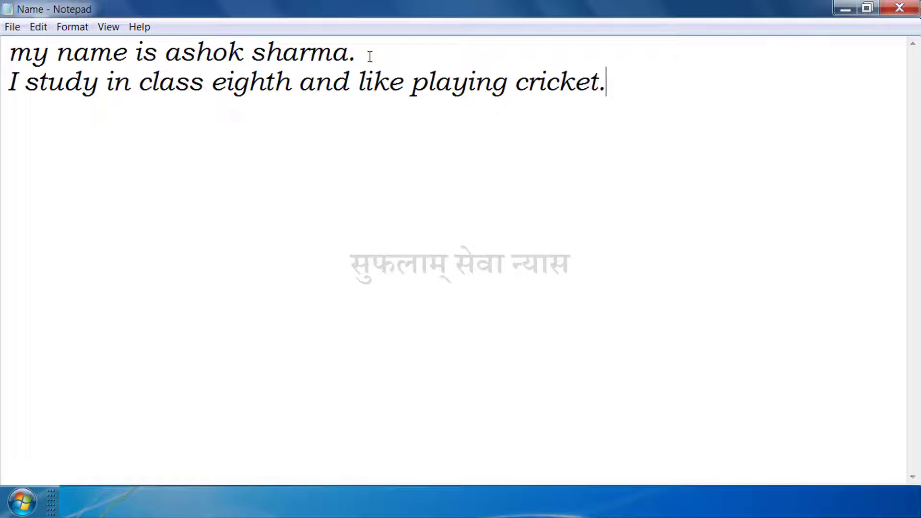
pyautogui.hotkey('ctrl', 's')
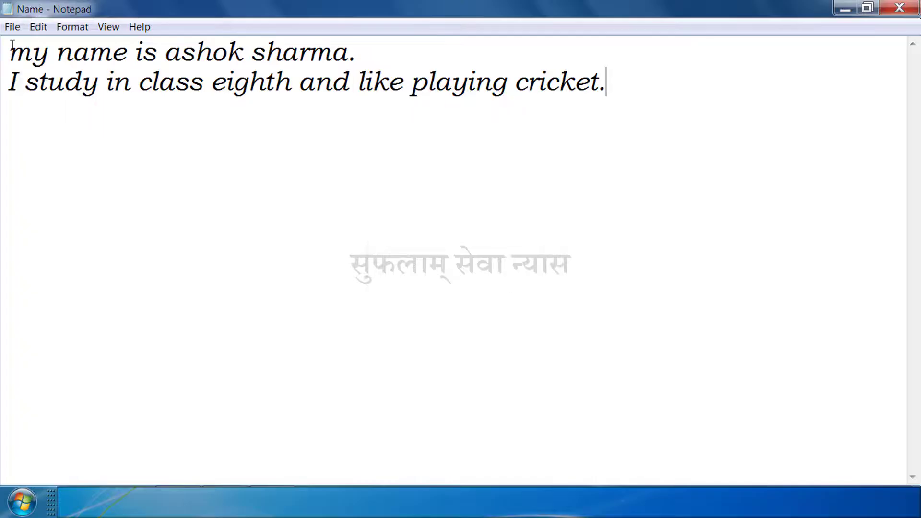
# Save a copy of the document in the Documents library as a text document with the file name Hello
pyautogui.click(7, 27)
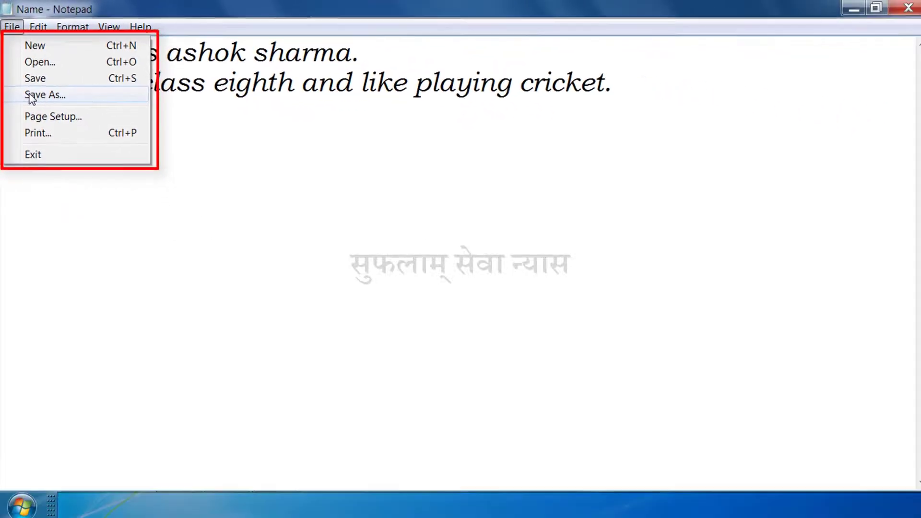
pyautogui.click(29, 94)
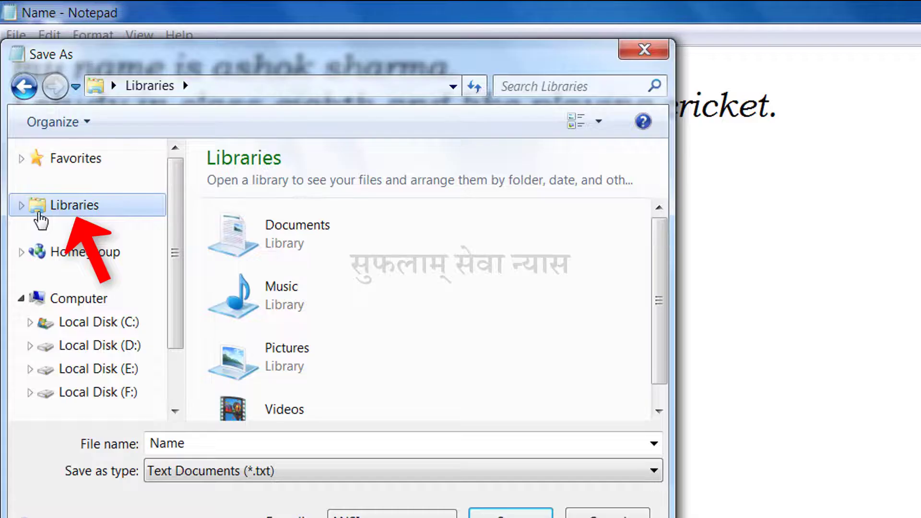
pyautogui.click(39, 211)
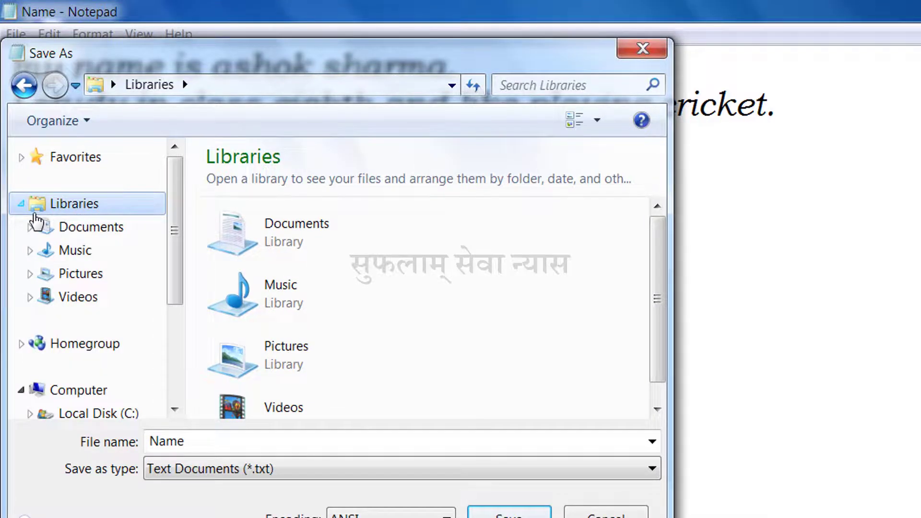
pyautogui.click(66, 229)
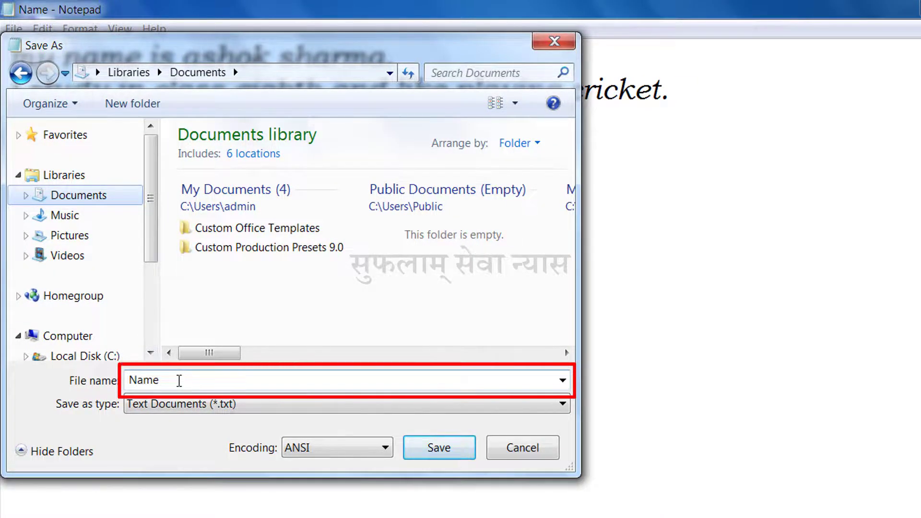
pyautogui.doubleClick(179, 381)
pyautogui.write('H')
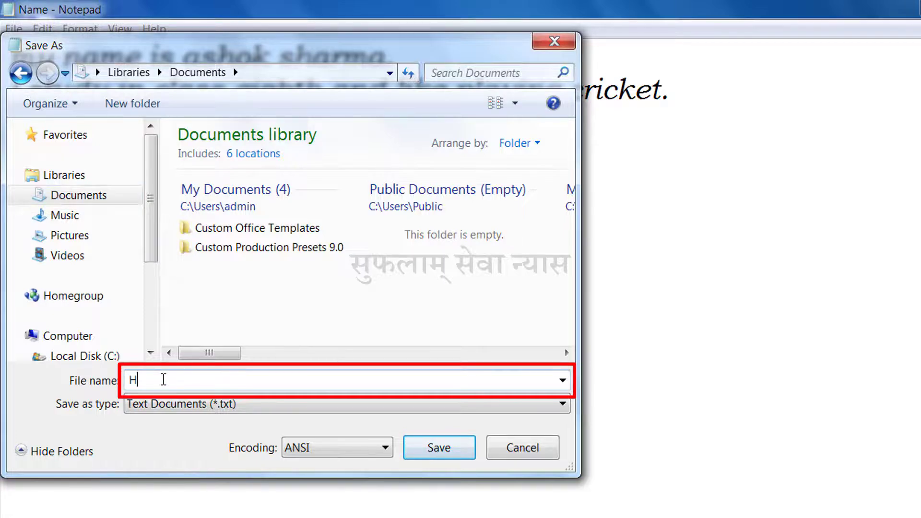
pyautogui.write('ello')
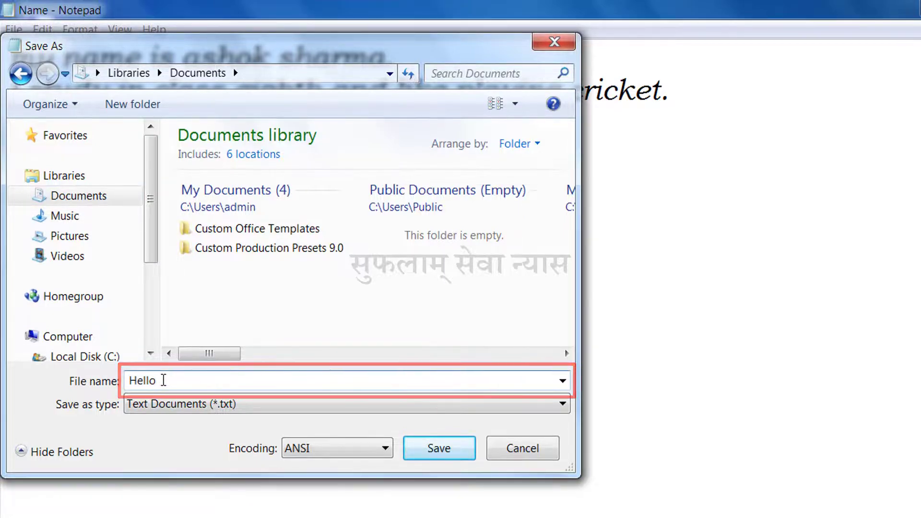
pyautogui.click(433, 447)
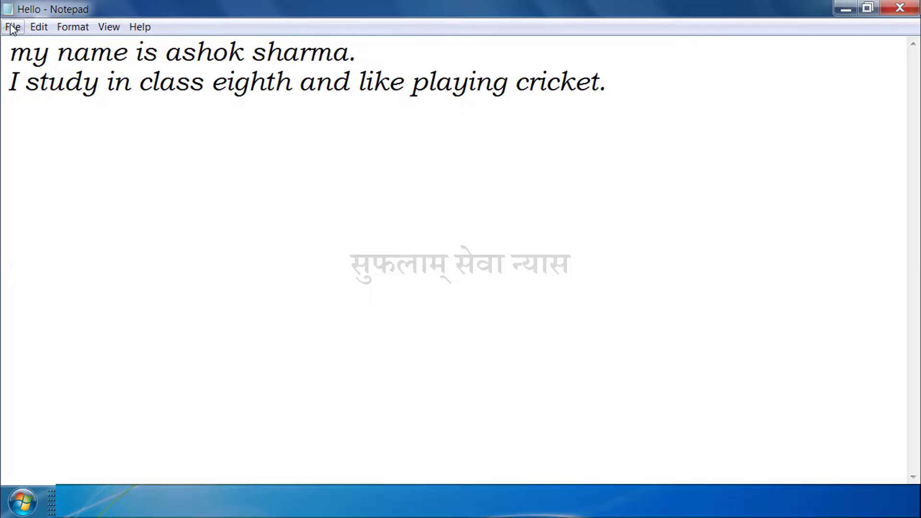
# Set the page orientation of the document to Landscape in the page setup
pyautogui.click(12, 27)
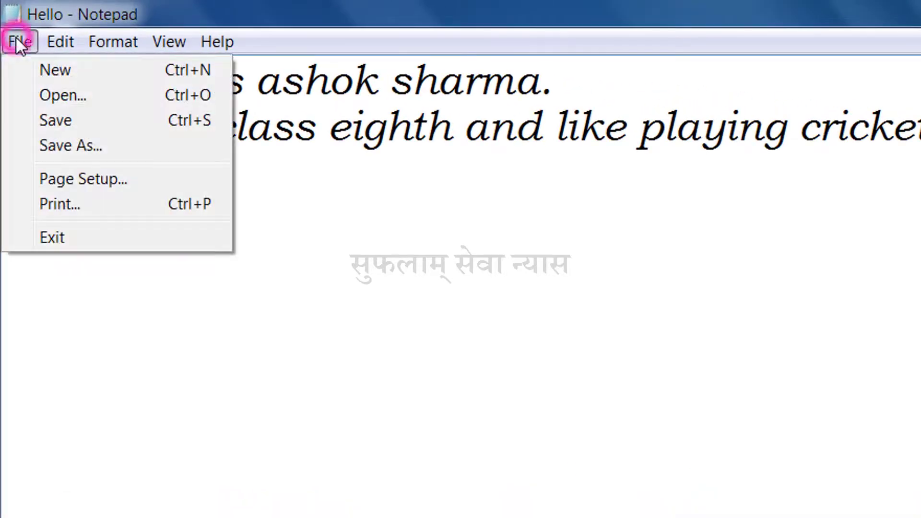
pyautogui.click(51, 174)
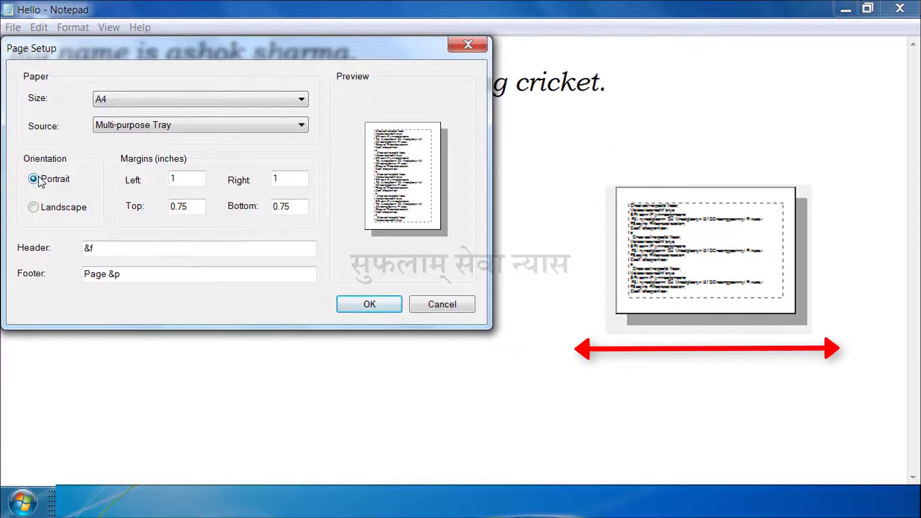
pyautogui.click(32, 208)
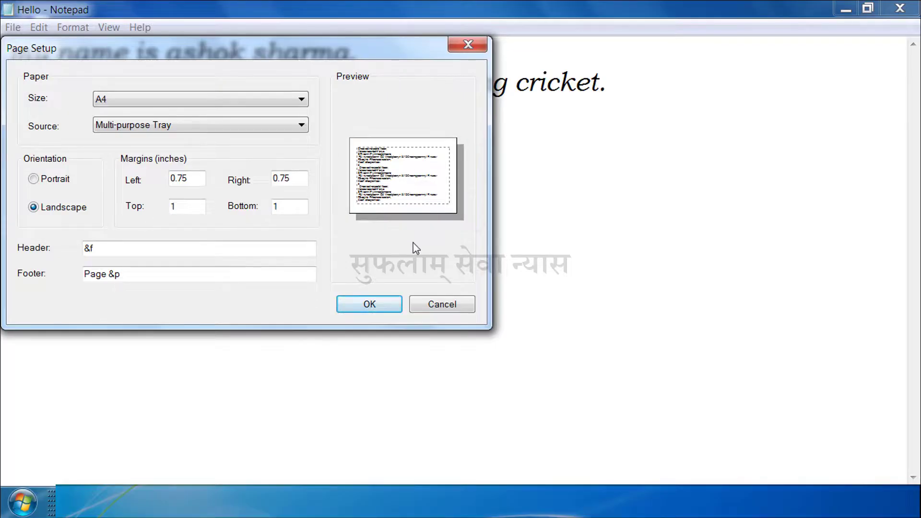
pyautogui.click(382, 304)
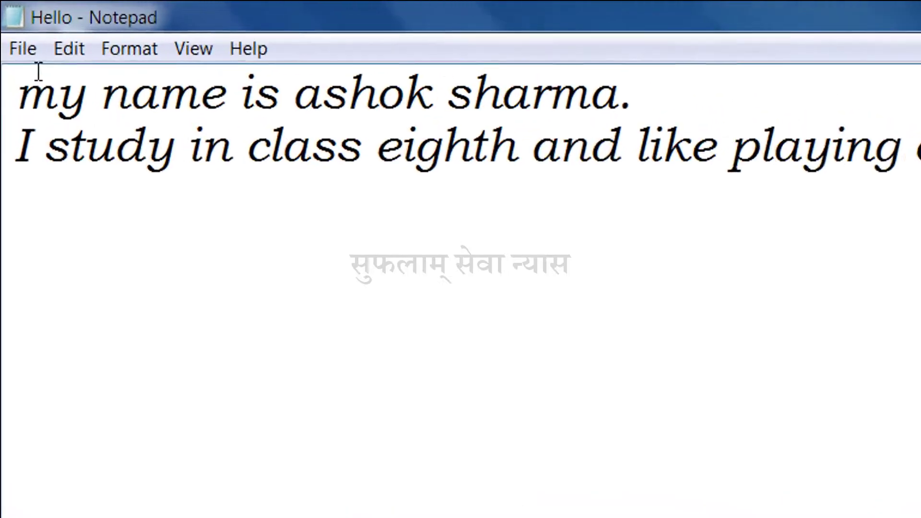
# Send the document to the Canon LBP2900 printer and cancel the running print job
pyautogui.click(27, 50)
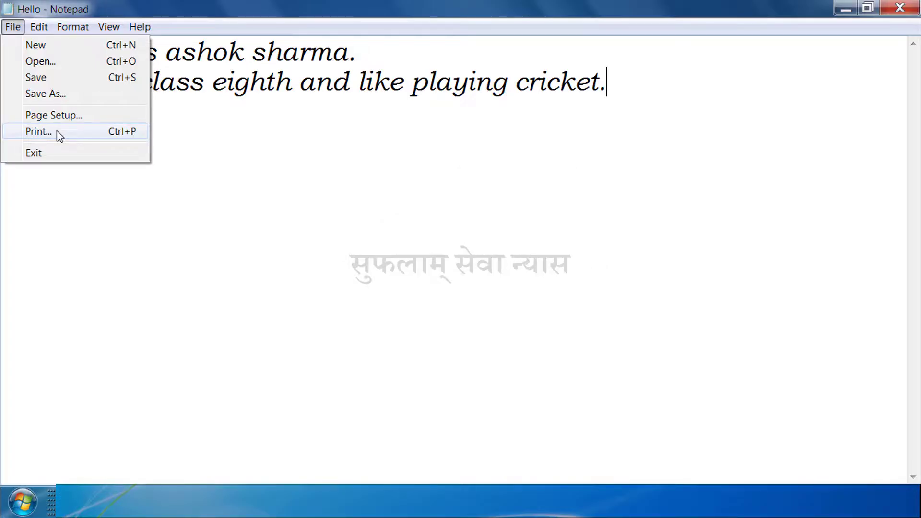
pyautogui.click(57, 132)
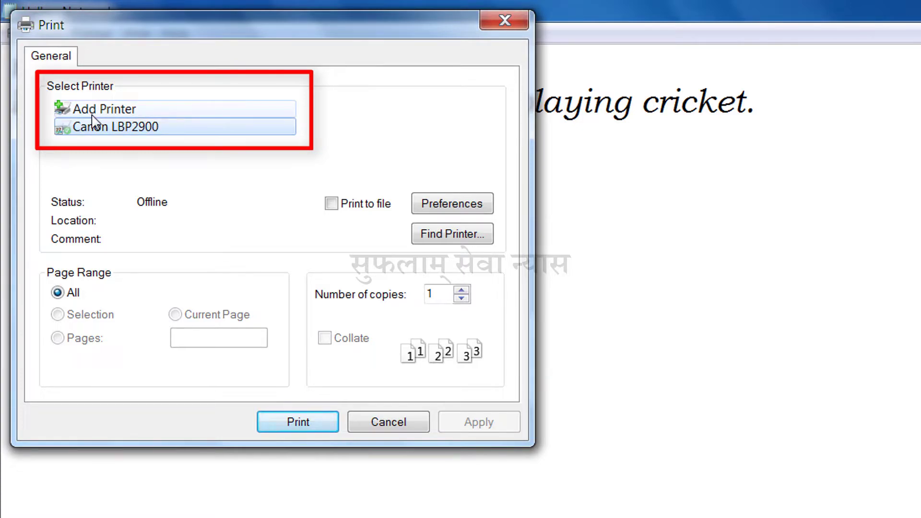
pyautogui.click(90, 127)
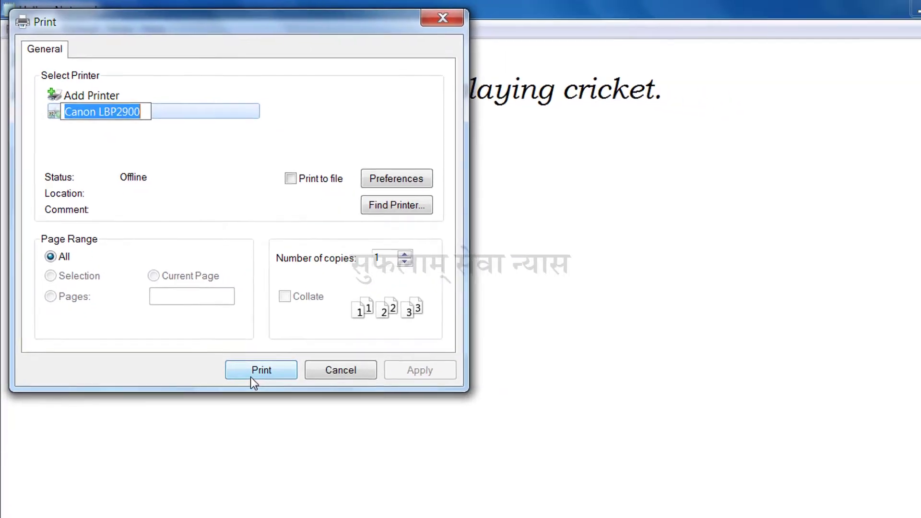
pyautogui.click(254, 373)
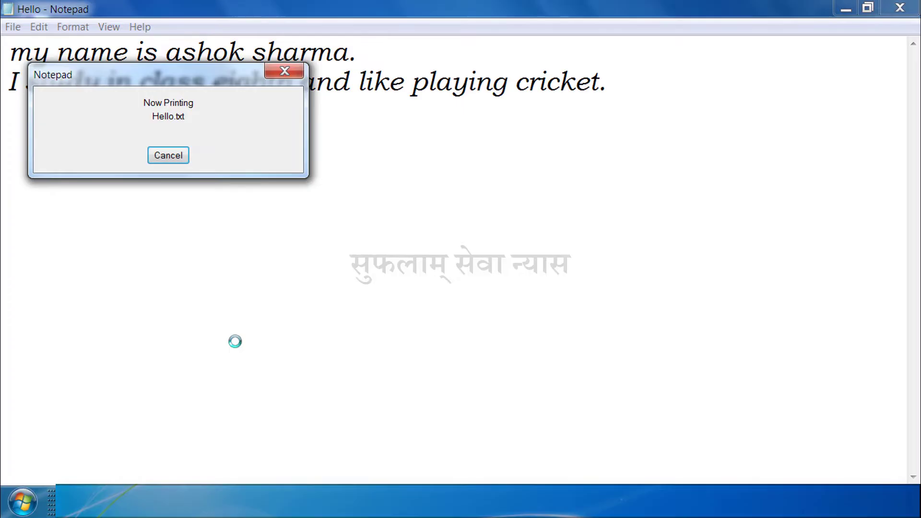
pyautogui.click(174, 161)
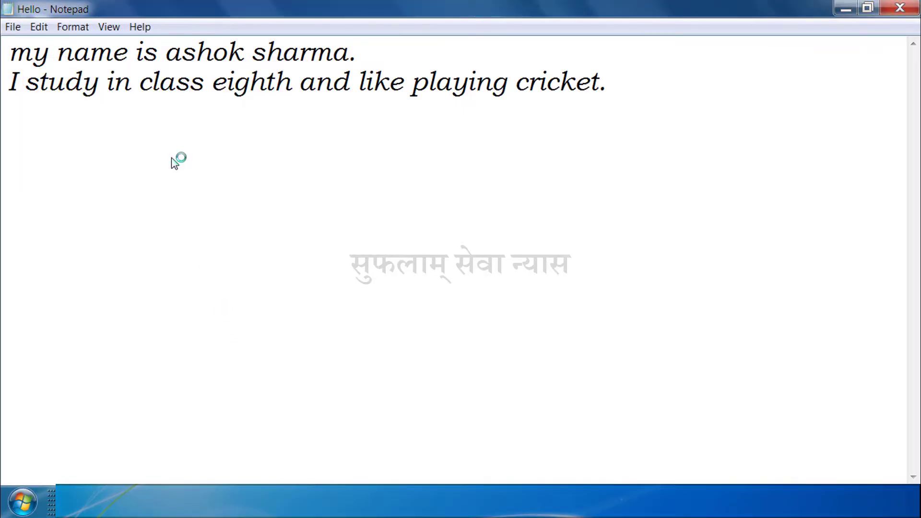
# Exit Notepad, closing the Hello document
pyautogui.click(13, 28)
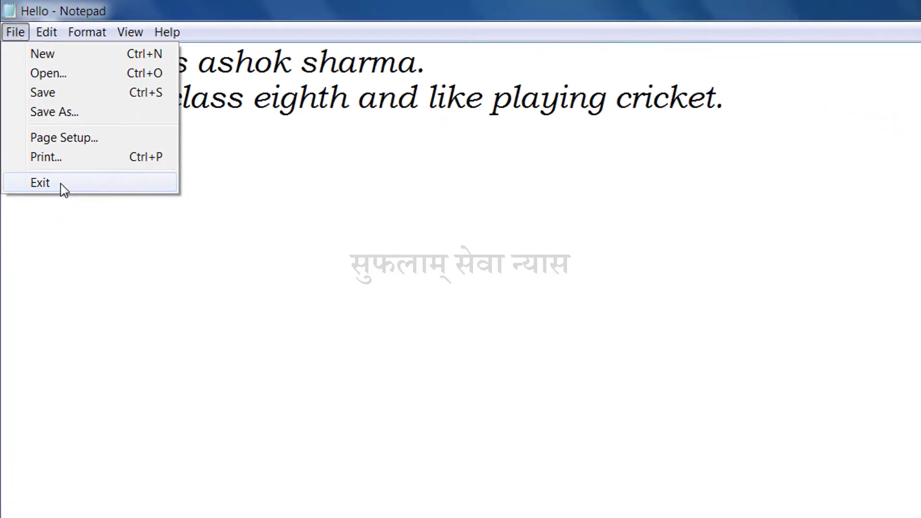
pyautogui.click(49, 183)
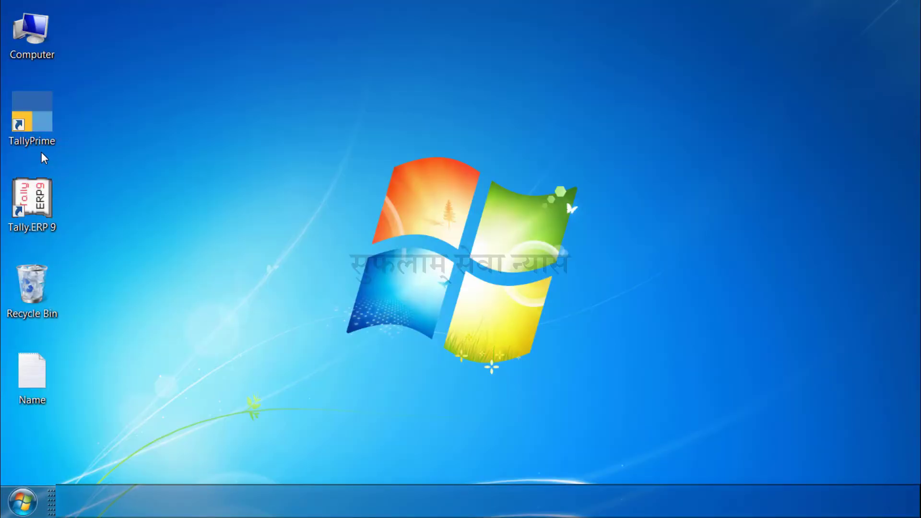